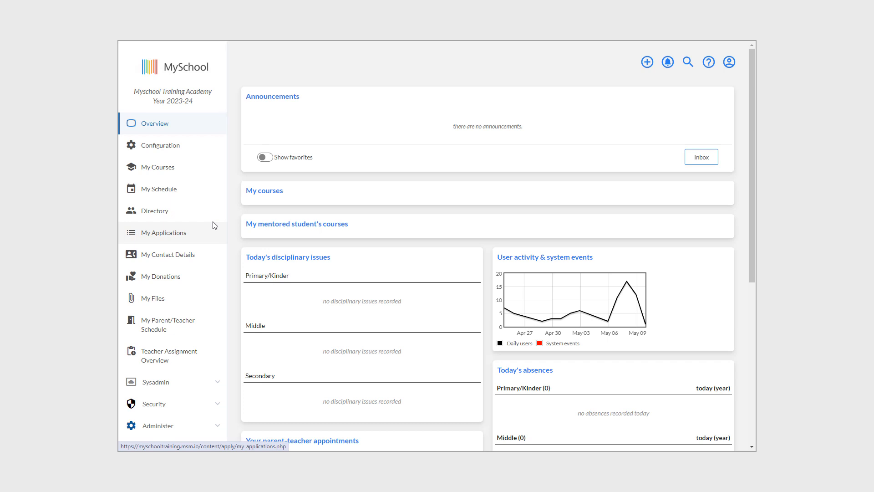
Open the Events page within the New Events section.
scroll(214, 226, down, 6)
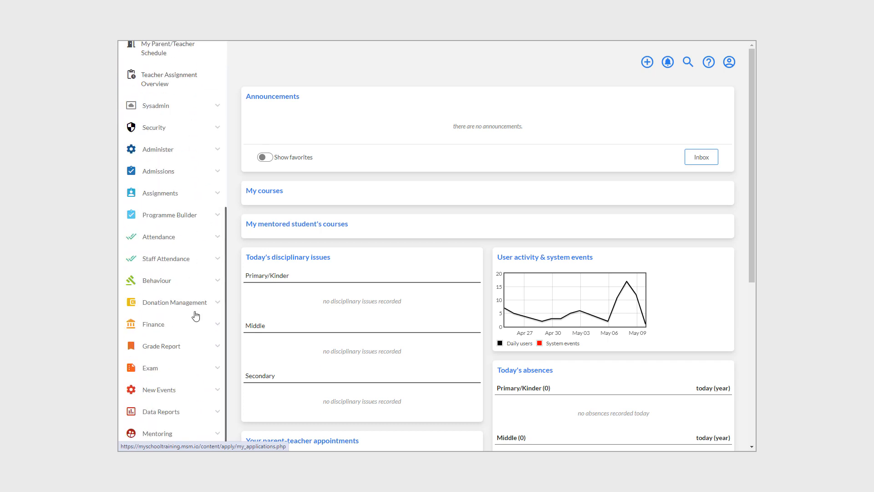
click(174, 390)
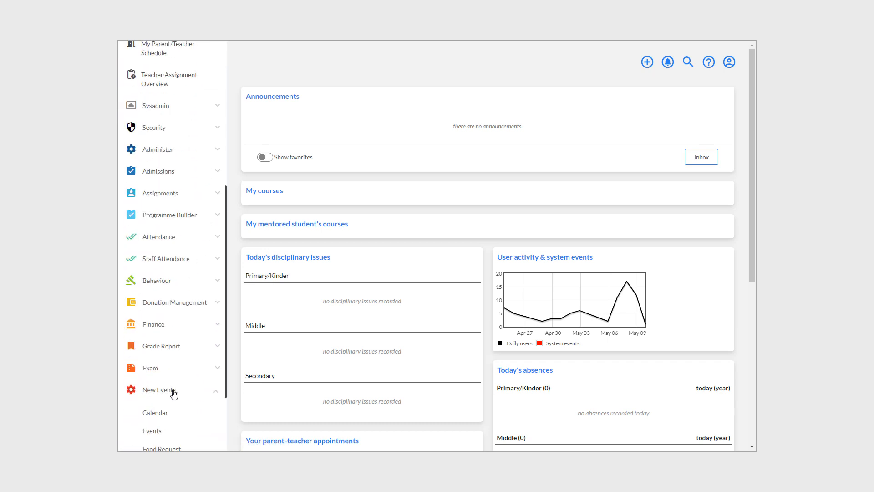
scroll(204, 364, down, 2)
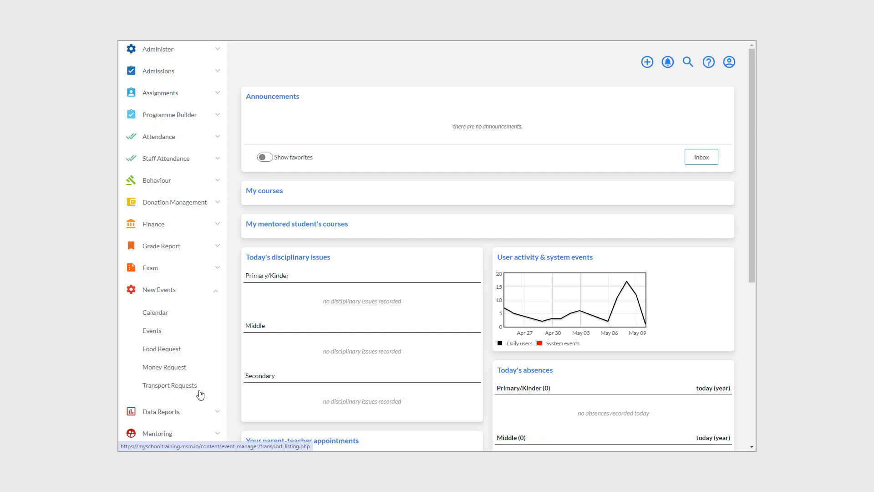
click(152, 332)
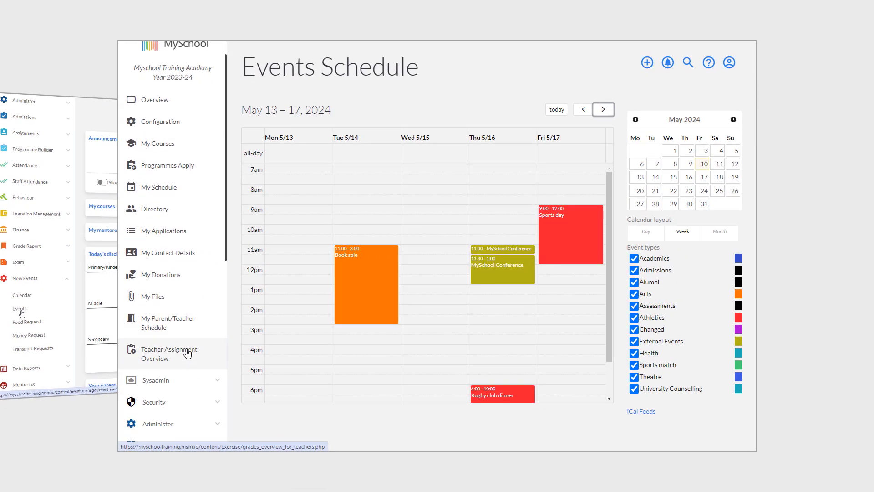
View the Food Request and Transport Requests pages of the New Events section.
scroll(277, 318, down, 4)
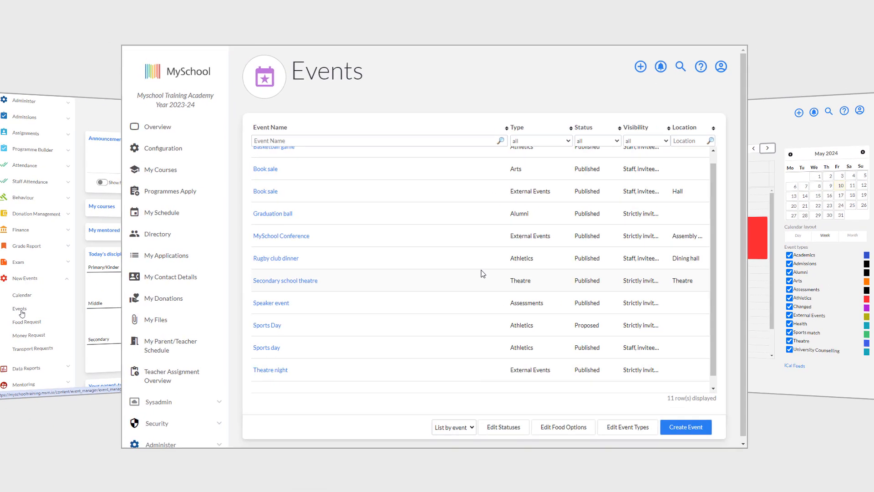
scroll(235, 331, down, 3)
scroll(191, 367, down, 4)
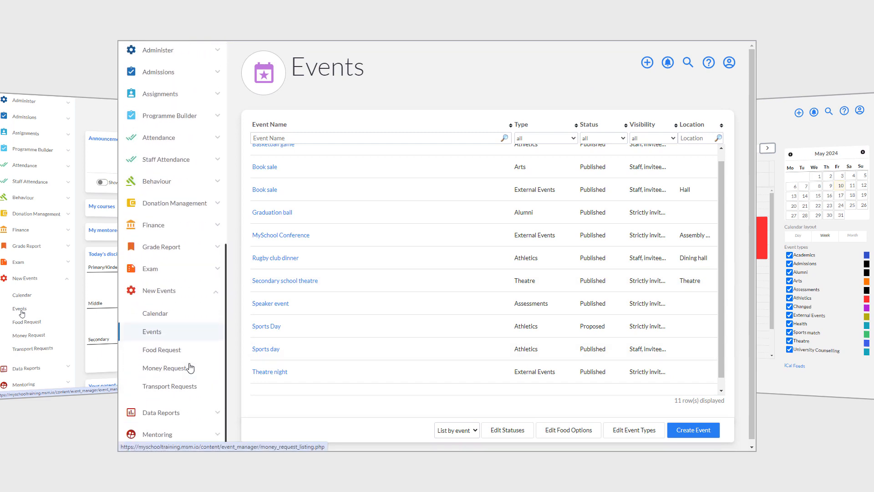
click(173, 354)
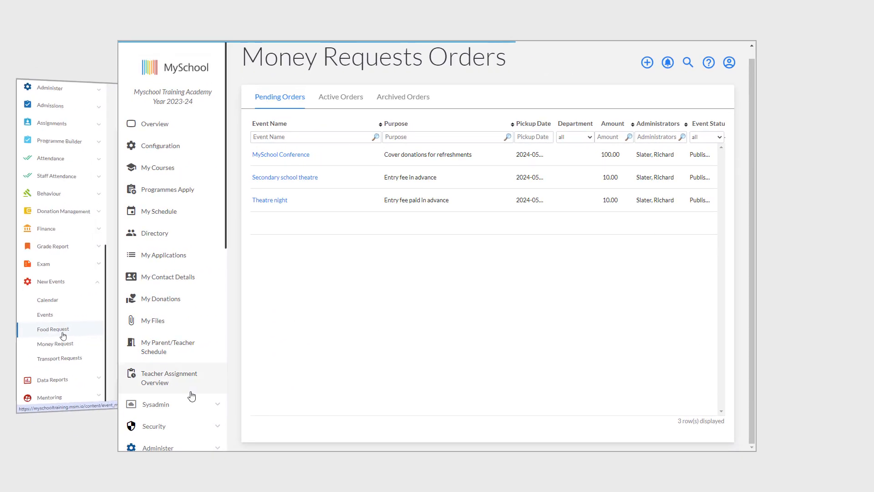
scroll(192, 397, down, 9)
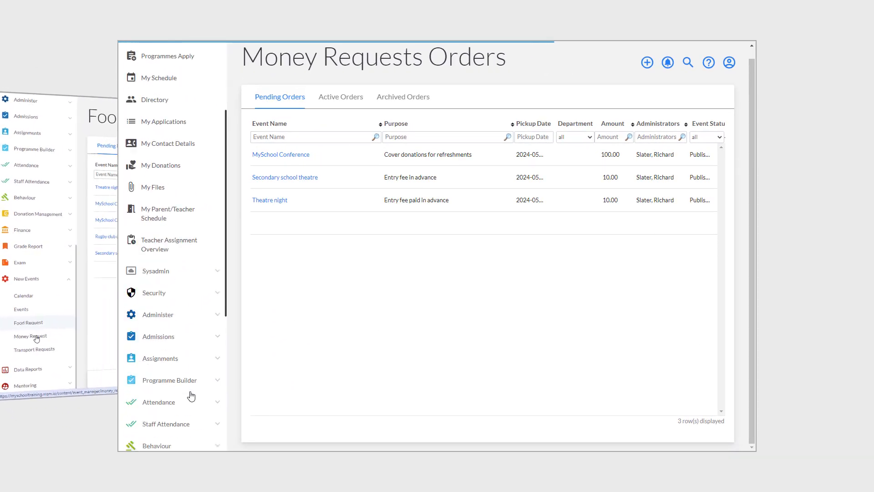
click(182, 388)
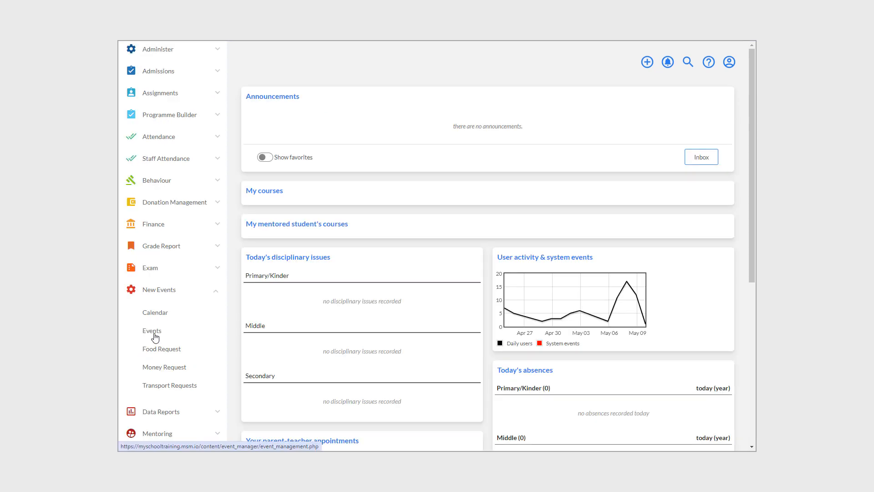
Open the Events page and list the events by date.
click(155, 337)
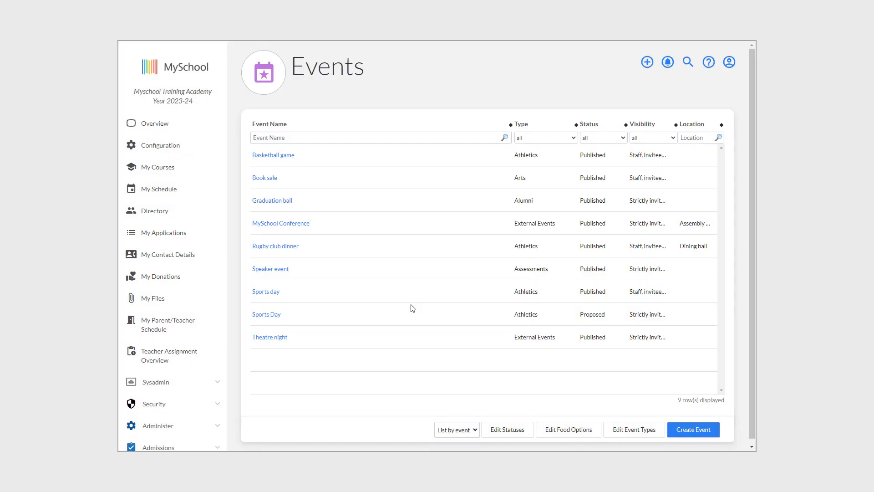
click(455, 429)
click(453, 449)
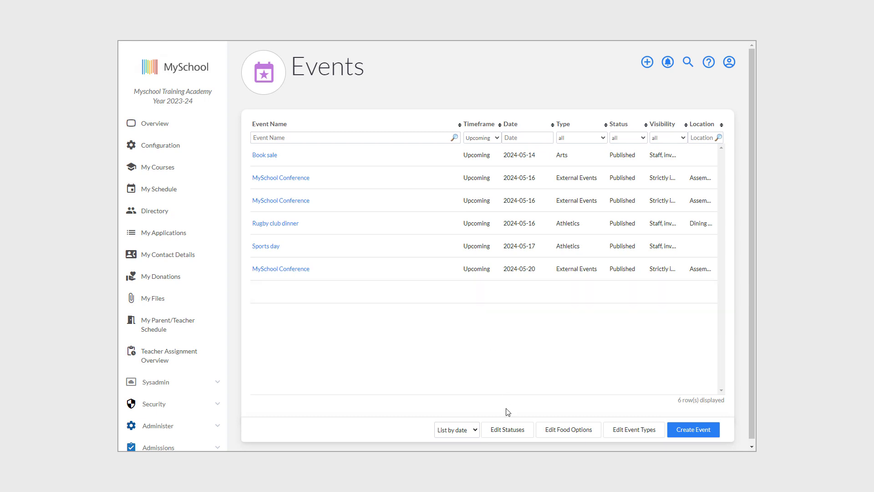
Configure the Proposed status with food group **Canteen staff, transport *Administrator, money request Finance dept and overnight *Super administrators, and save.
click(509, 435)
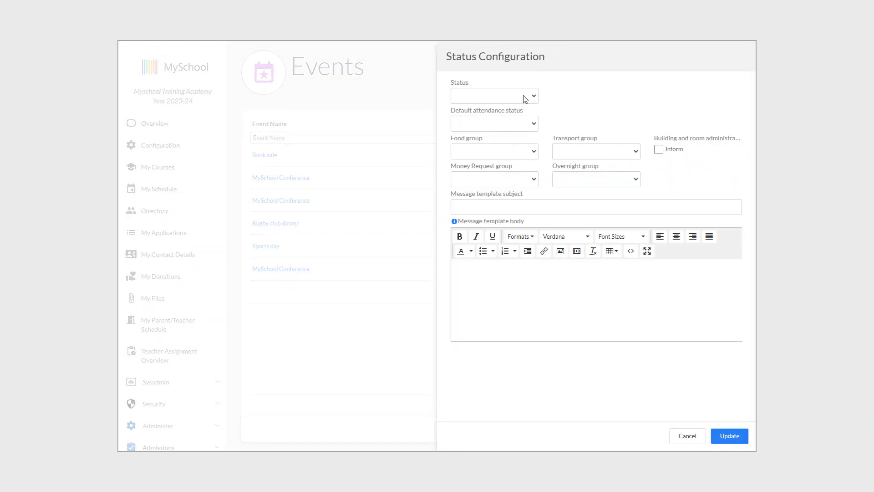
click(523, 96)
click(513, 117)
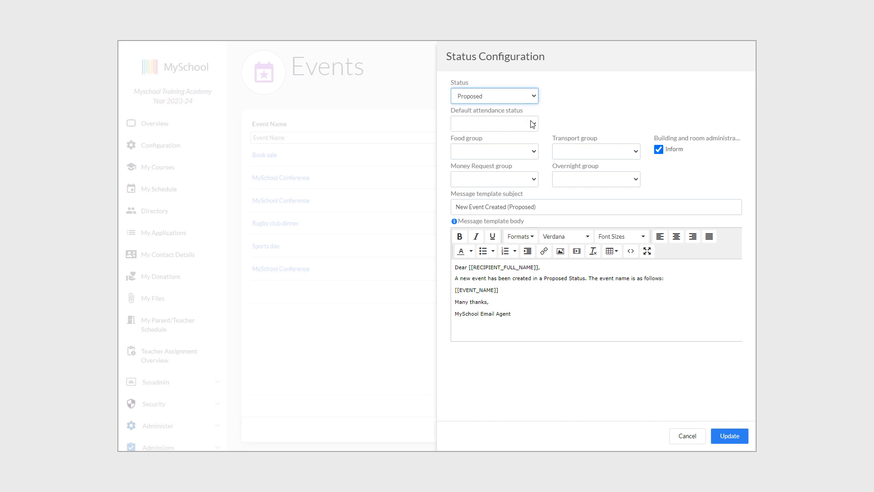
click(518, 154)
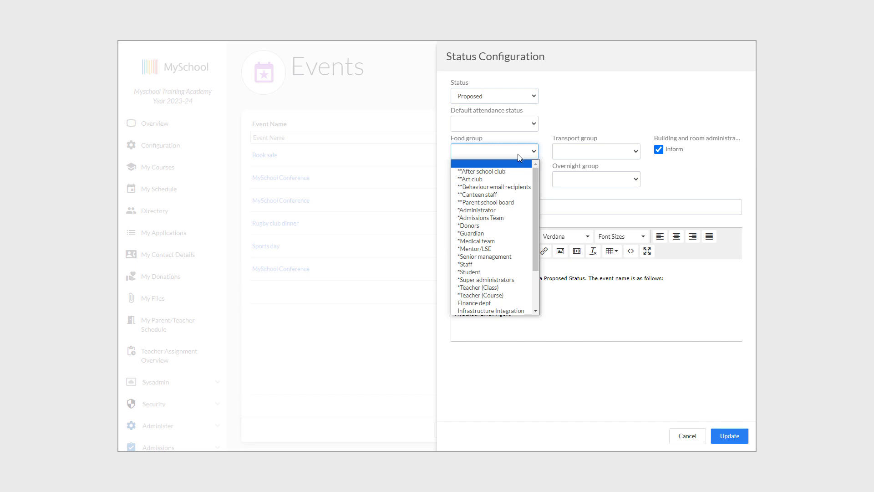
click(483, 195)
click(589, 152)
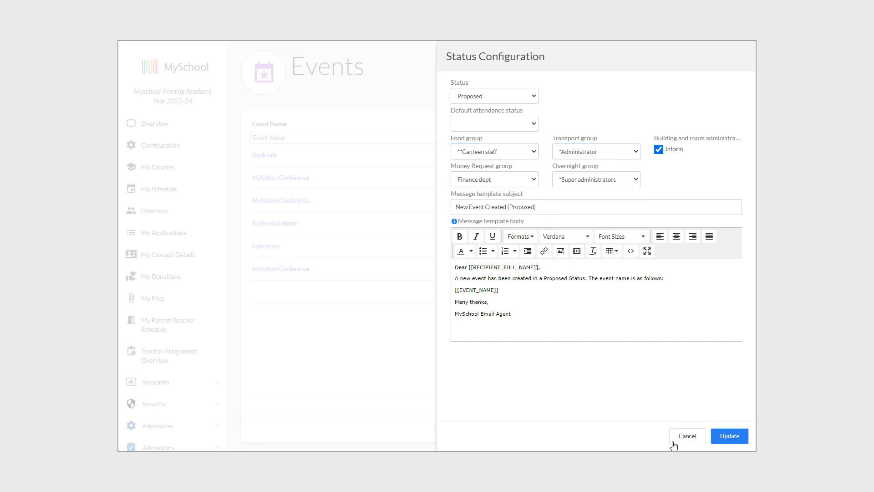
click(730, 438)
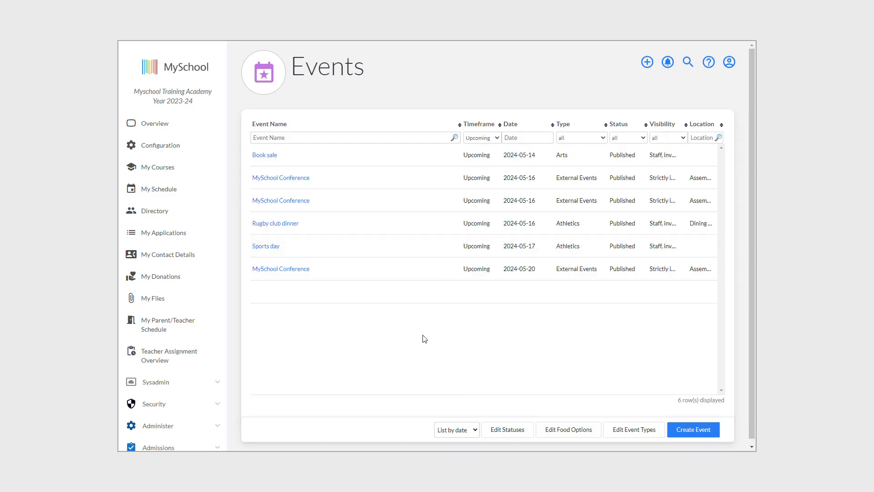
Add a Pizza menu item priced at 10 to the Year 2023-24 food options and save them.
click(576, 434)
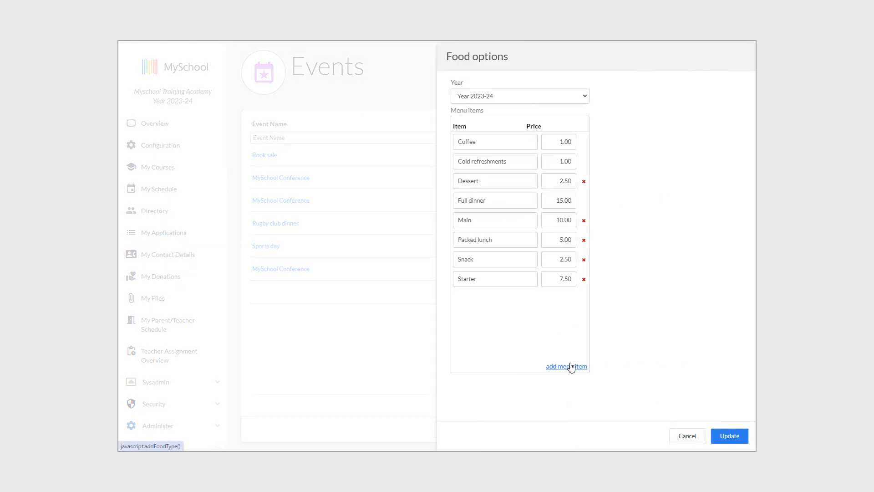
click(571, 367)
click(509, 299)
text(Piz)
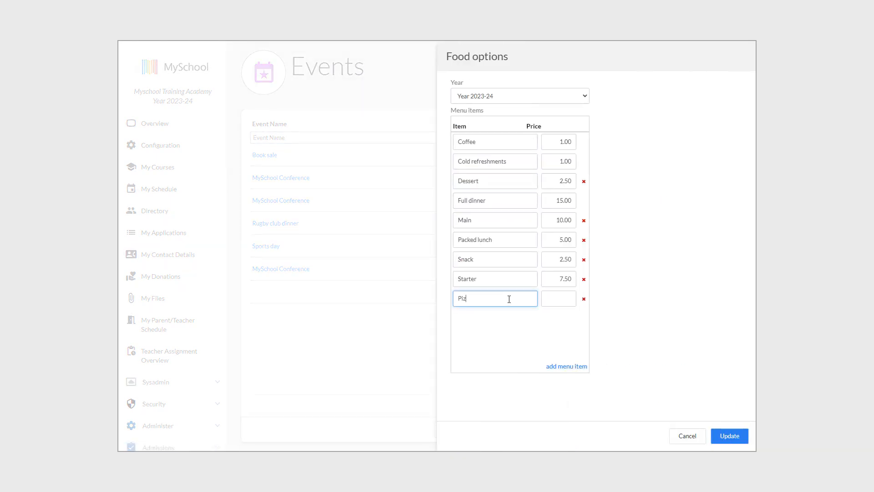
text(za)
click(572, 296)
text(10)
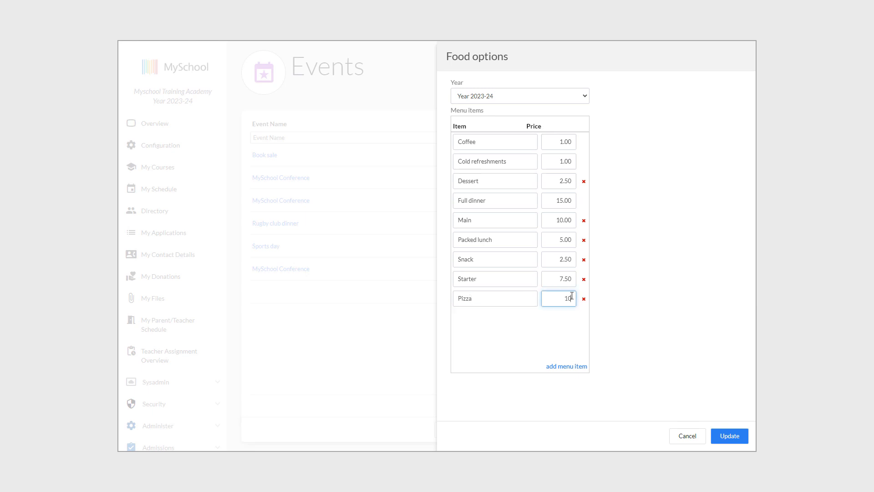
click(695, 302)
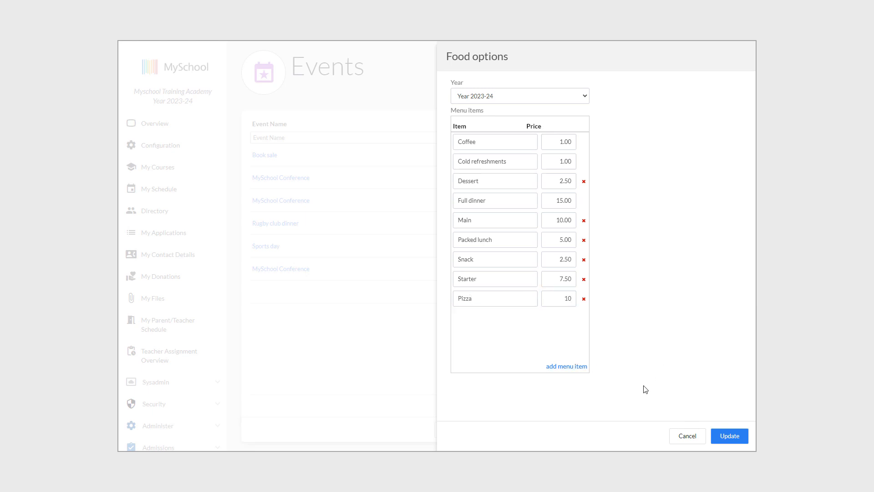
click(738, 436)
Add an event type Theatre with default location Theatre and a blue event color, and save the event types.
click(643, 429)
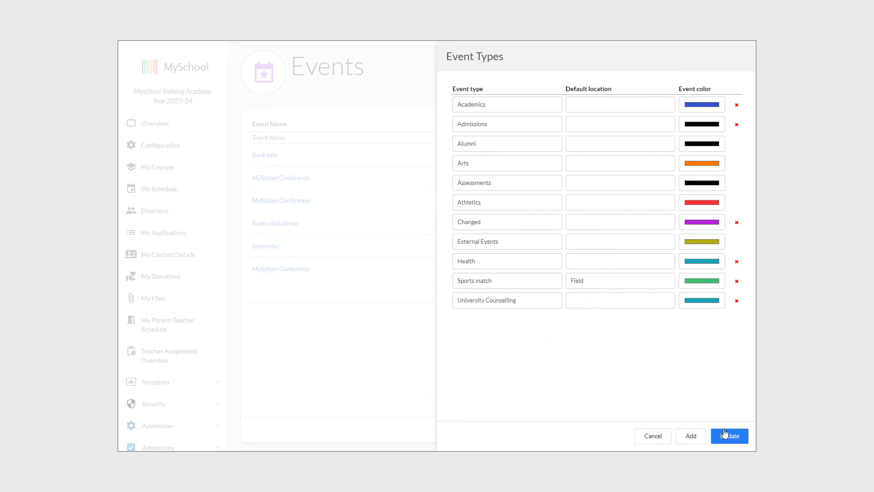
click(691, 436)
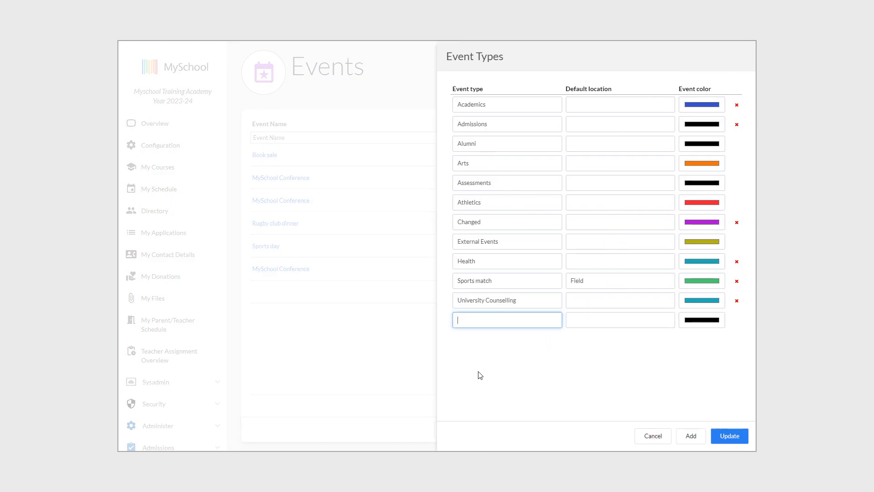
text(Theatre)
key(Tab)
text(Theatre)
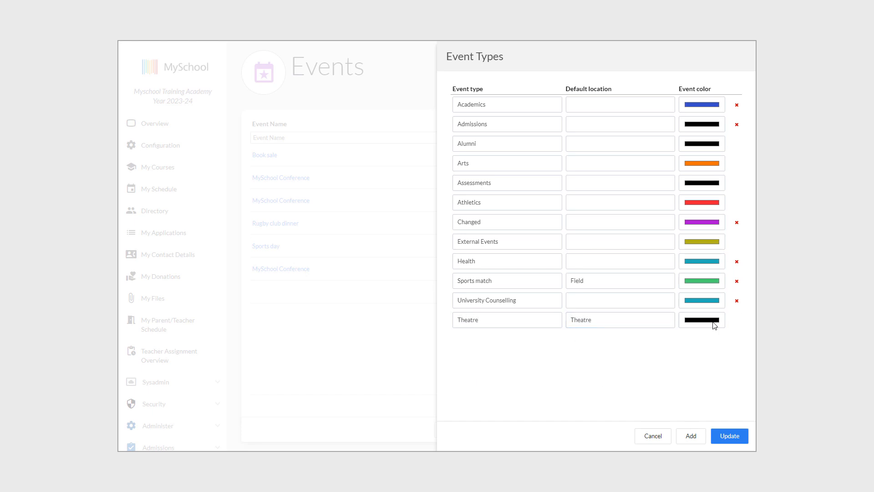
click(713, 323)
click(743, 403)
click(752, 337)
click(525, 384)
click(740, 438)
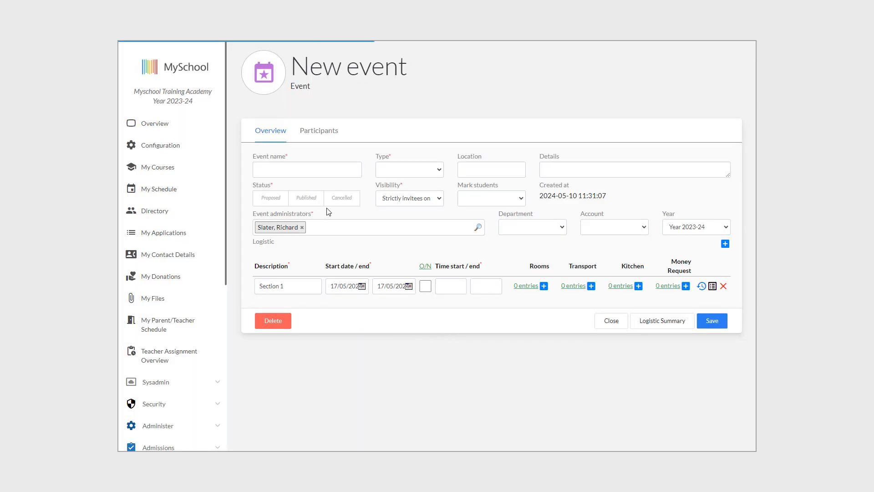
Name the new event "Secondary school theatre" and set its type to Theatre.
click(315, 169)
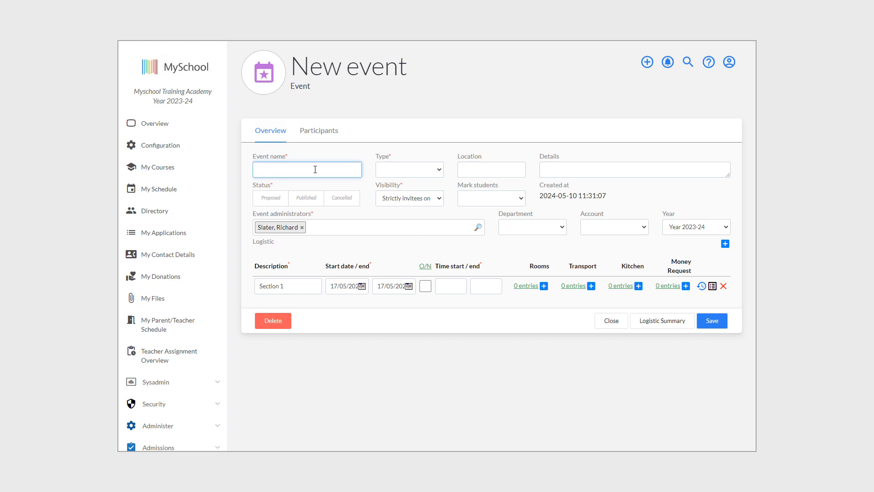
text(Secondary school theatre)
click(408, 170)
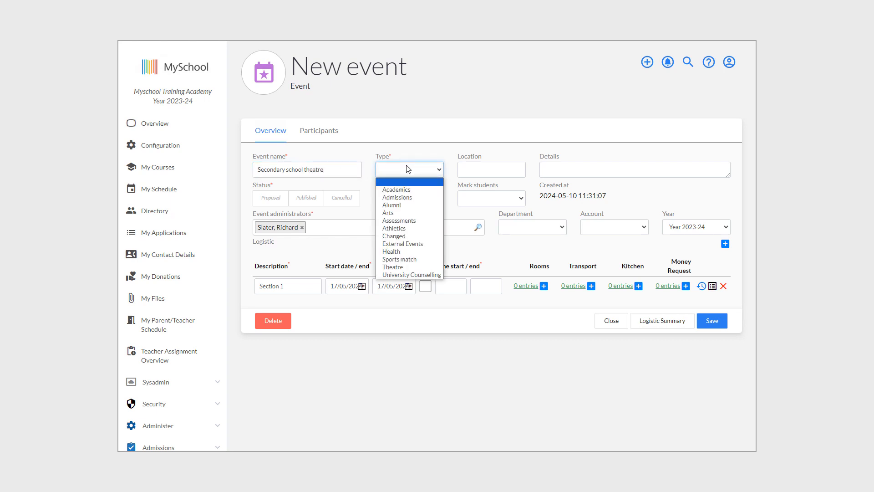
click(387, 267)
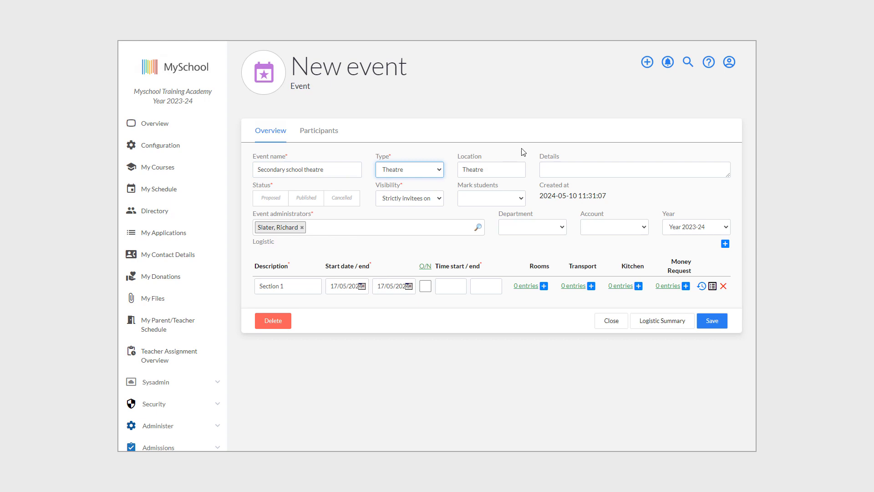
Enter the details "Rendition of Romeo & Juliet by the 11th grade drame society" and set the event's status to Proposed.
click(589, 168)
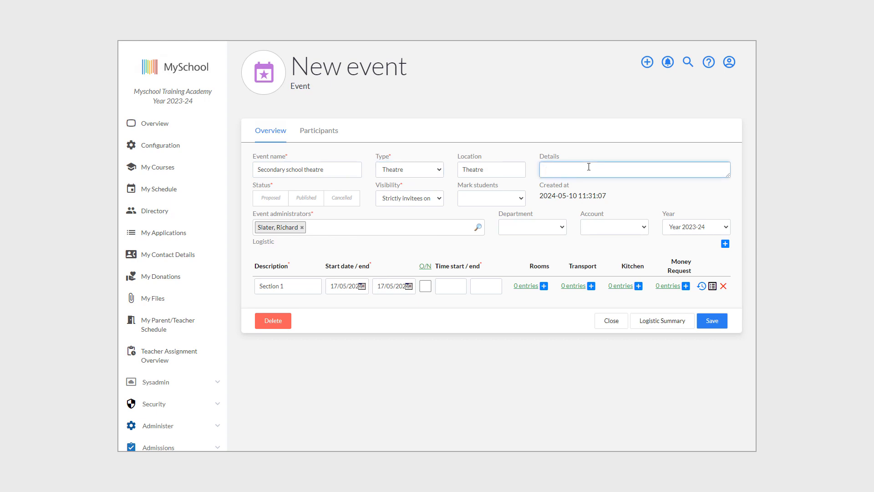
text(Re)
text(ndtion of)
text( Anu)
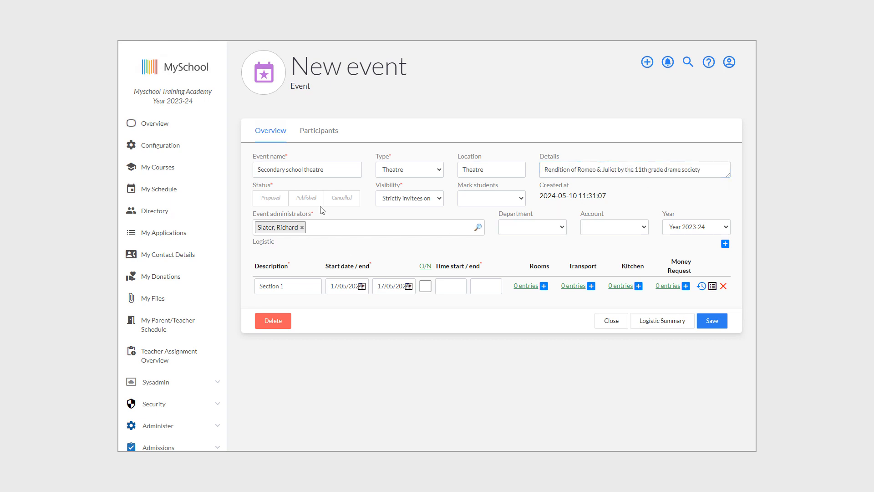
click(278, 200)
Change the description of the logistic section to "Performance".
click(284, 286)
drag(284, 286, 258, 286)
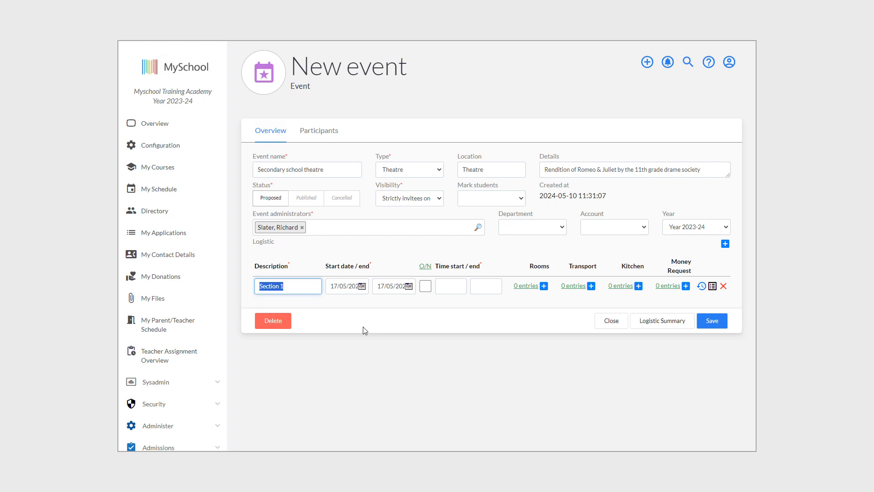
text(Performance)
click(367, 323)
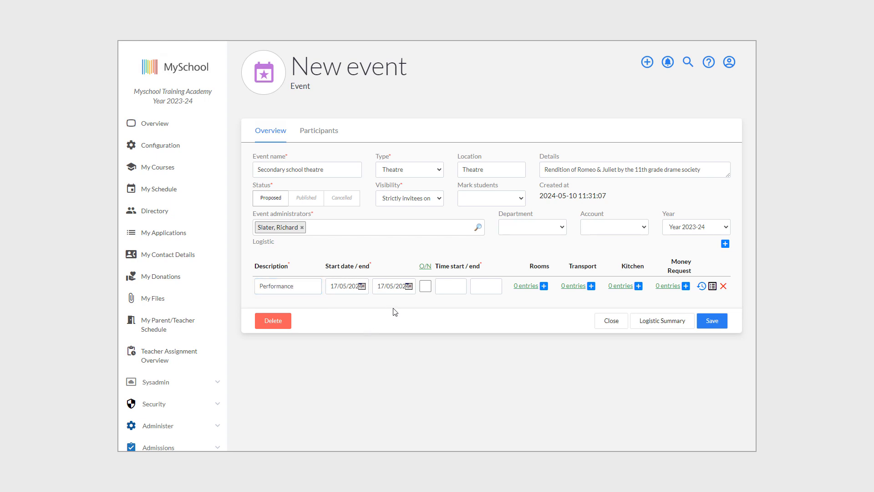
Schedule the Performance section on 24 May 2024 from 17:00 to 20:00.
click(344, 287)
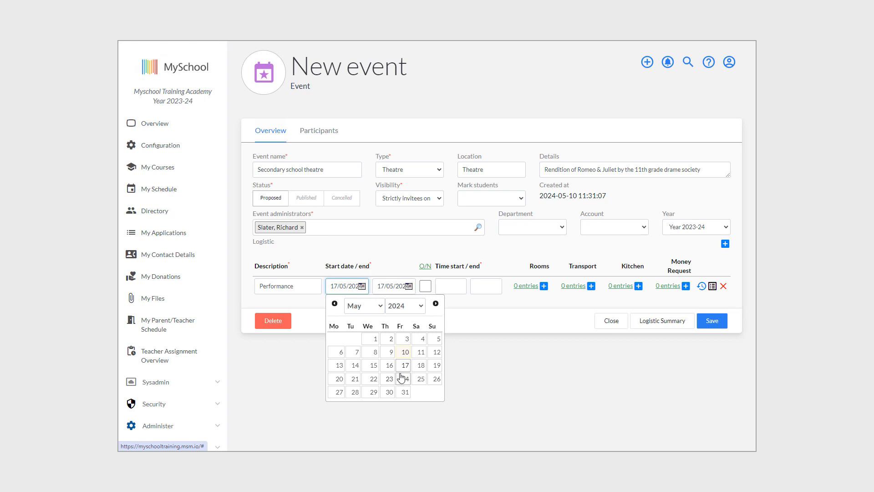
click(405, 379)
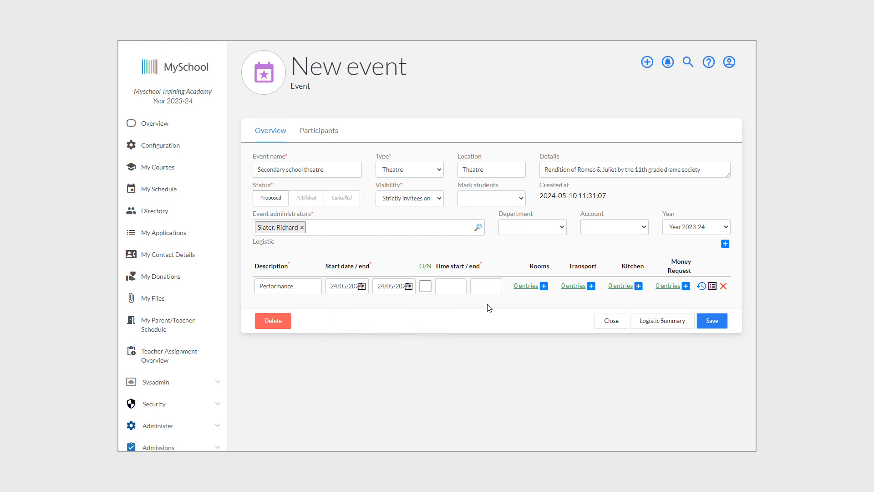
click(443, 288)
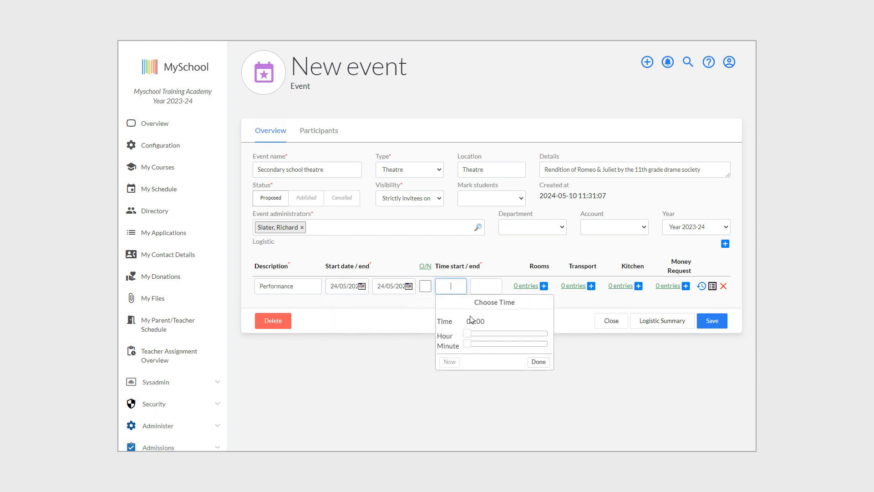
drag(469, 334, 524, 335)
click(557, 302)
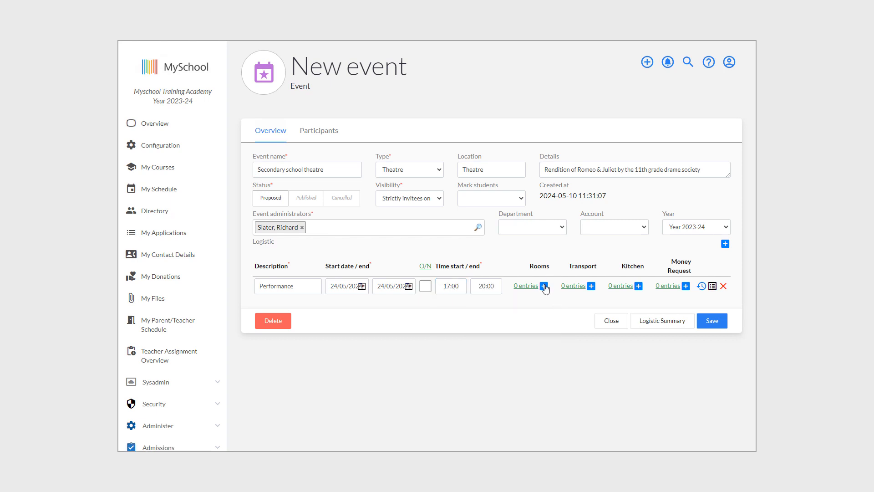
Add a room request for the Assembly hall to the Performance section, with a special request for chairs.
click(544, 286)
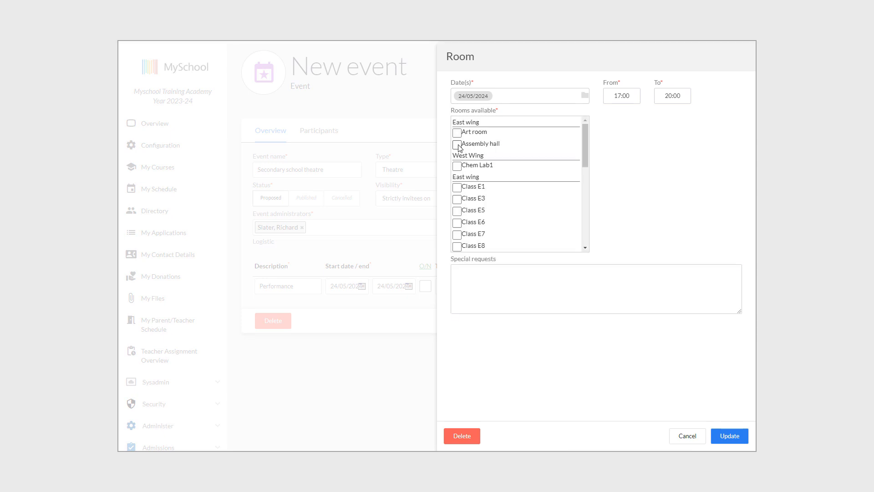
click(457, 145)
click(486, 281)
text(Need chair)
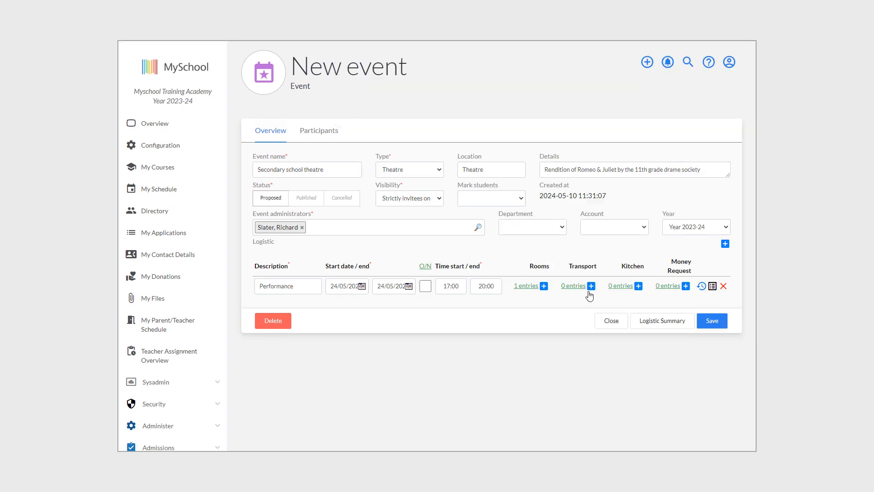
Add transport from Train station to Theatre, 16:00 to 16:30, returning 21:00 to 21:30, with a pick-up note as special request.
click(591, 286)
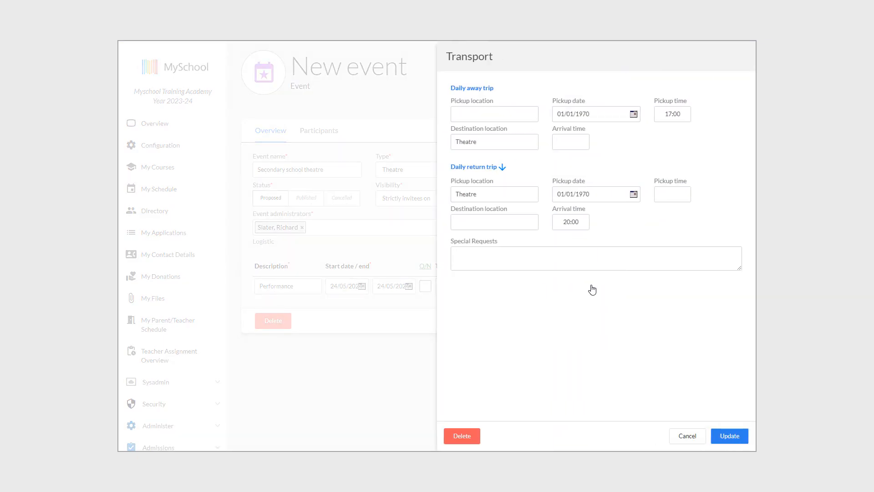
click(493, 115)
text(Train)
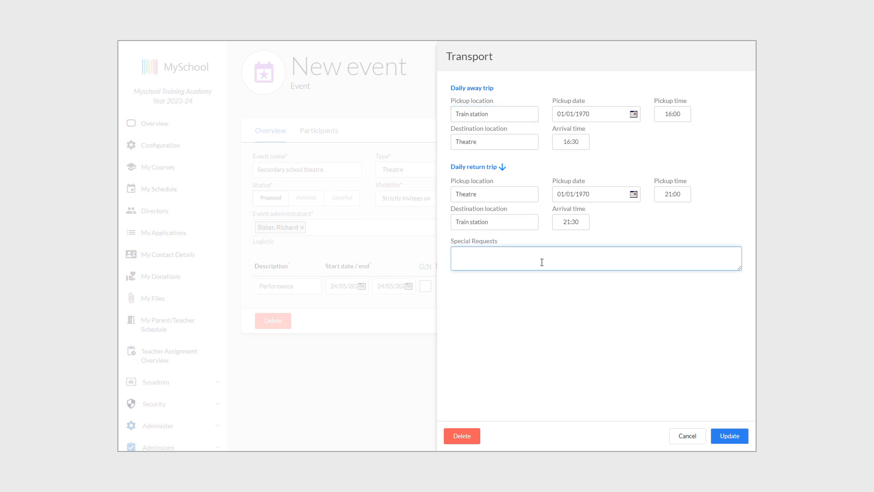
text(Pick up 5)
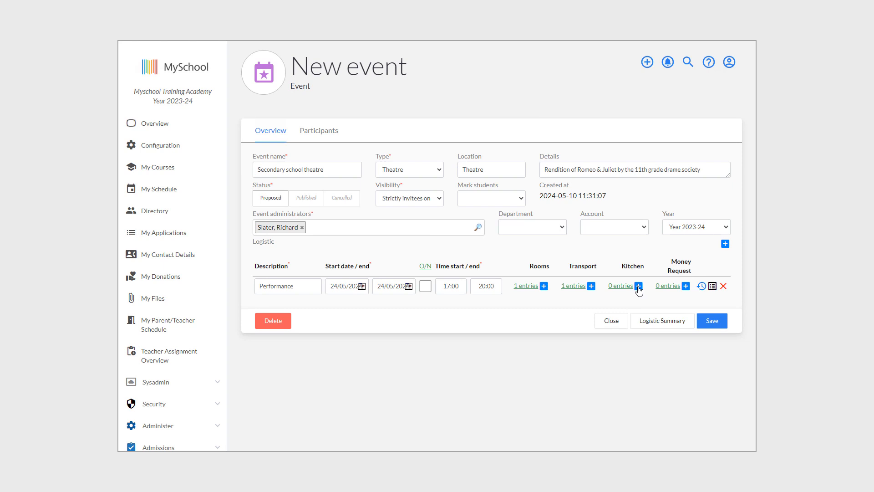
Order cold refreshments for 100 meals and 100 visitors, pickup 20:00, with the request "A variety of cold refreshments for after the performance".
click(639, 286)
click(512, 124)
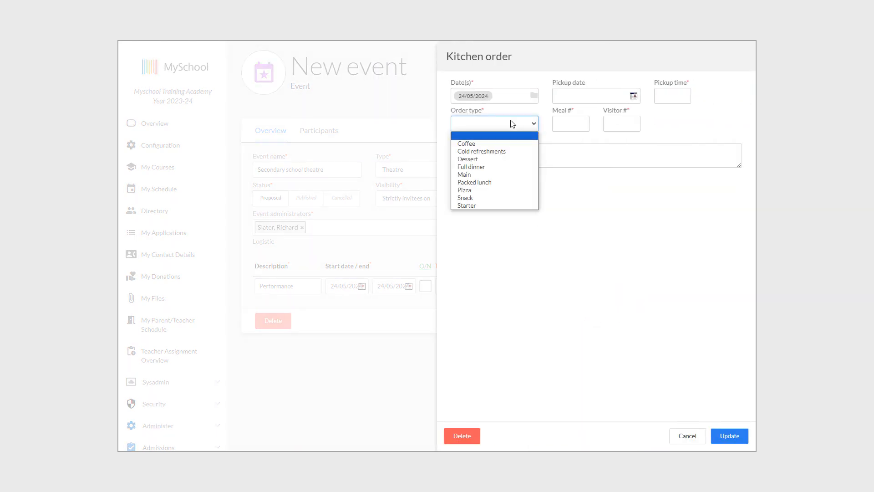
click(502, 152)
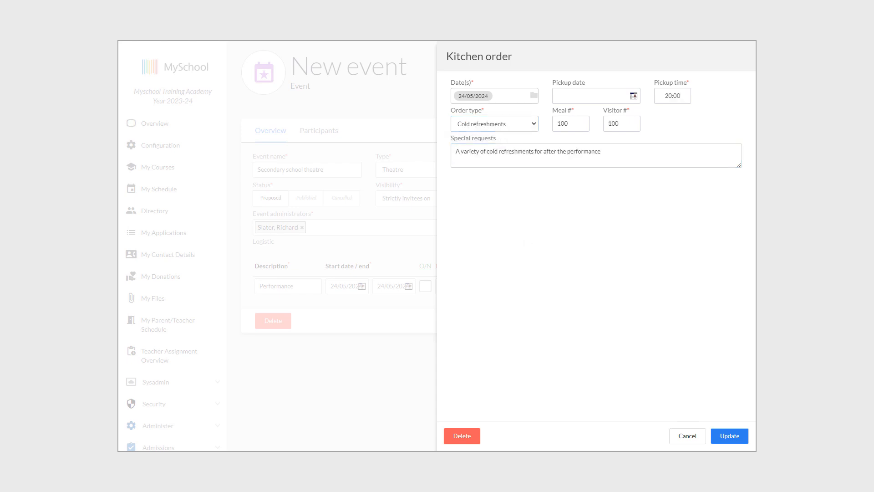
click(730, 436)
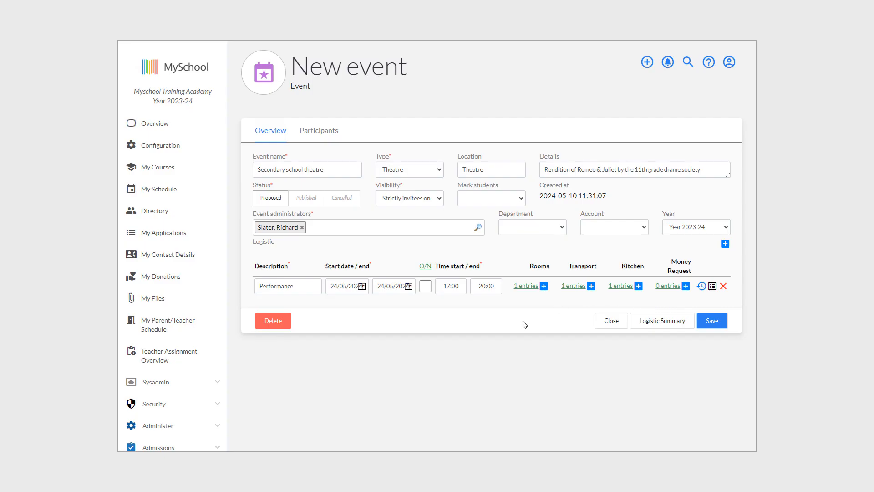
Add a money request of 10 for the Performance section with the purpose "Entry fee in advance" and a pickup date of 20 May.
click(686, 286)
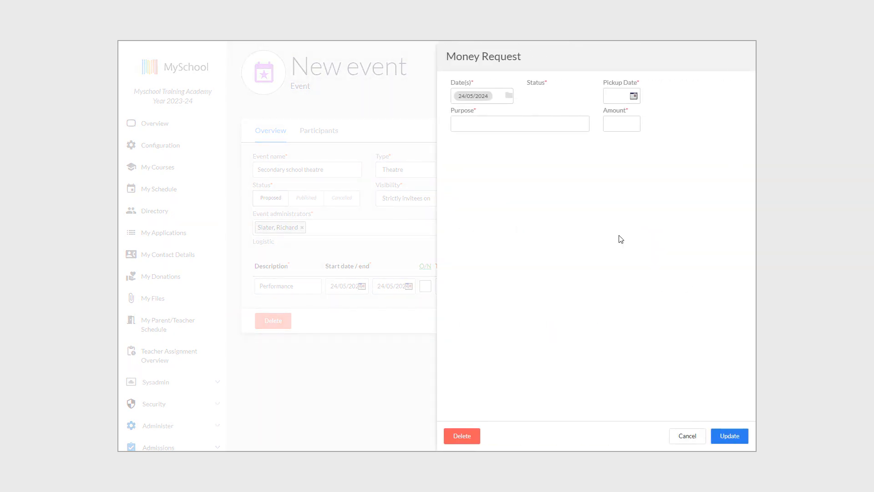
click(478, 125)
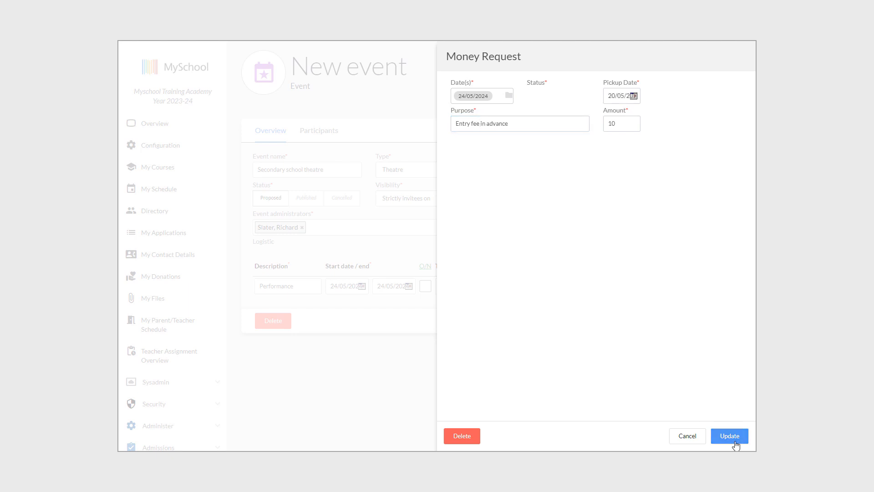
click(735, 441)
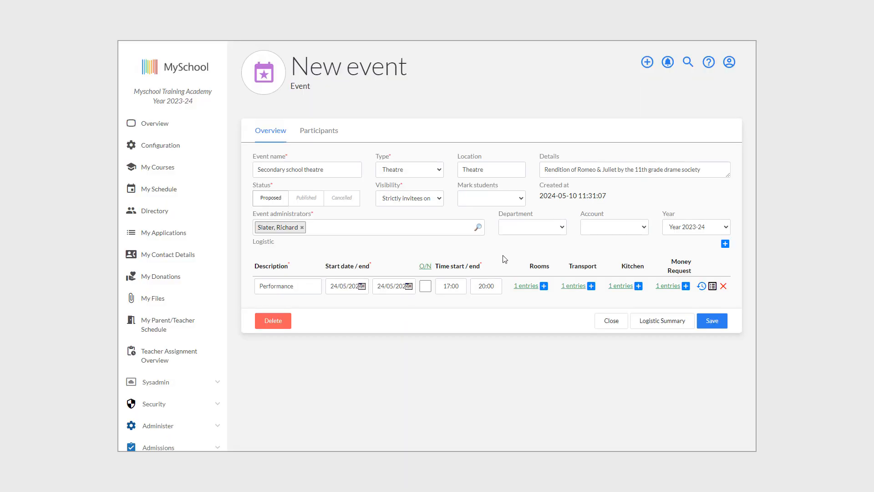
Invite the students and all guardians of secondary Grade 11 as participants of the event.
click(320, 132)
click(706, 161)
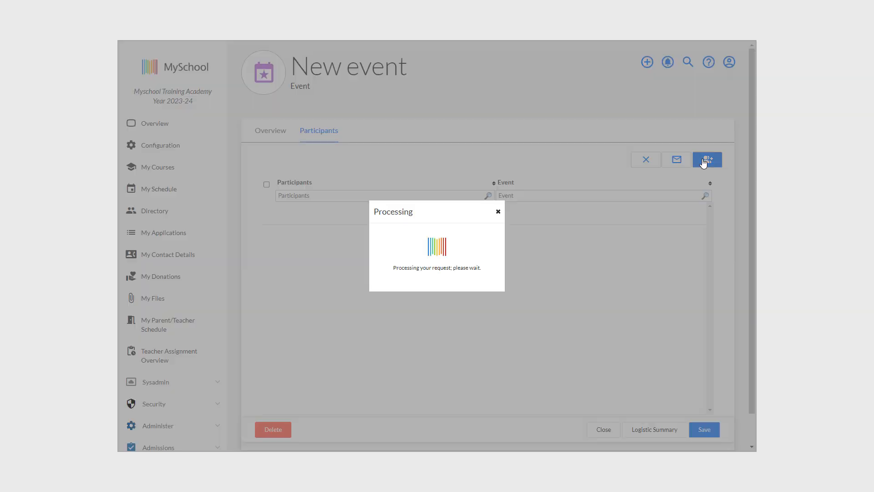
click(477, 98)
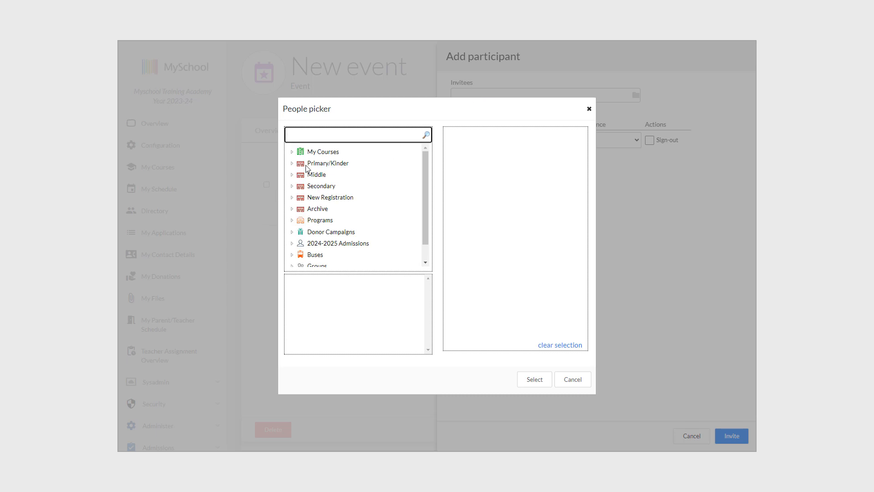
click(321, 186)
click(326, 198)
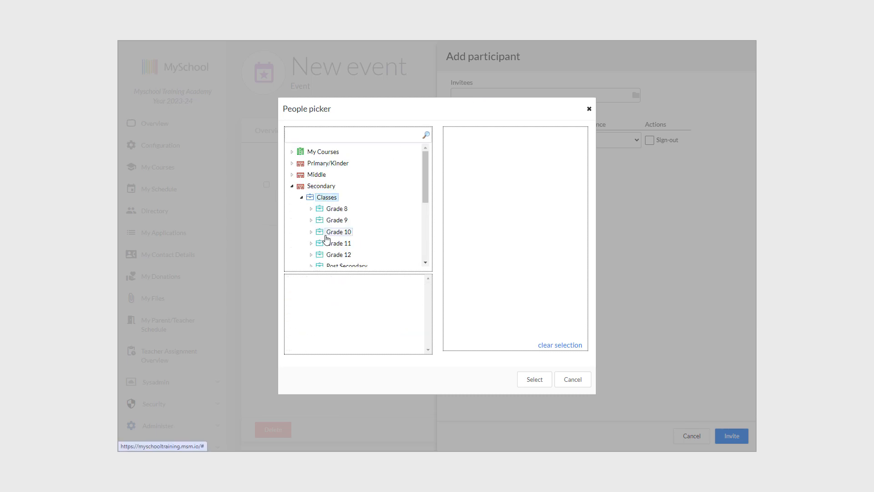
click(337, 244)
click(418, 290)
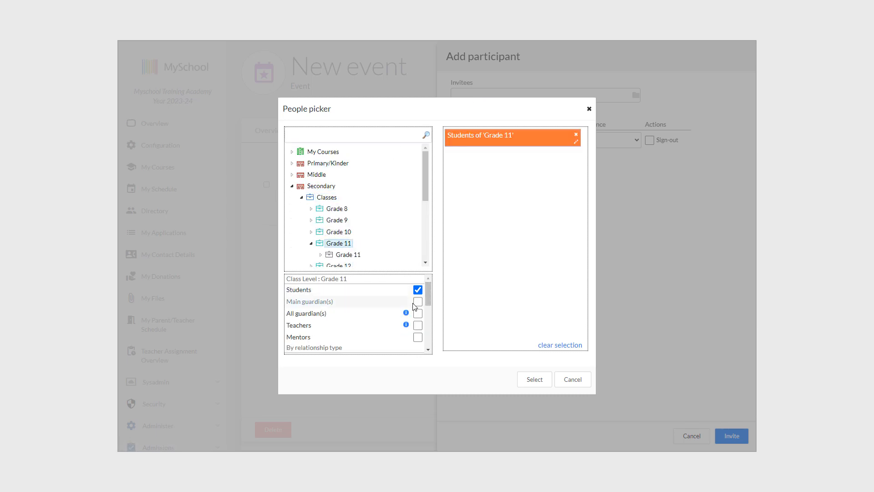
click(418, 313)
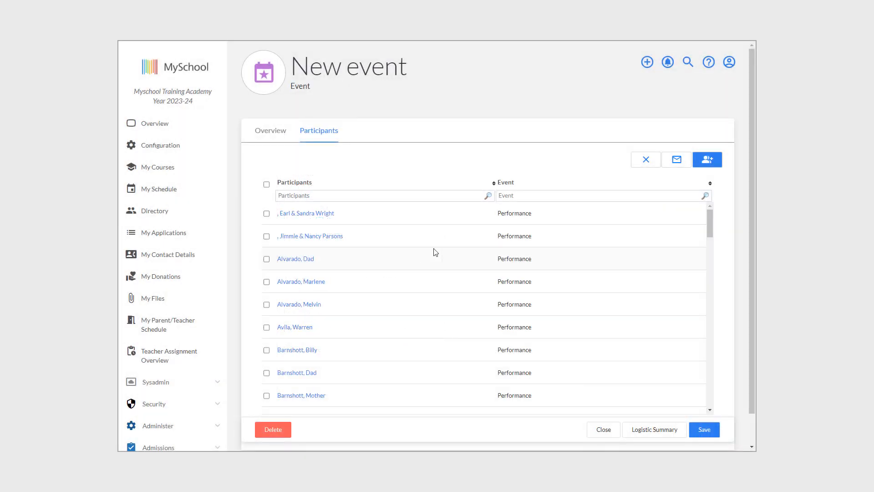
Select all of the event's participants and open a bulk email addressed to them.
click(266, 184)
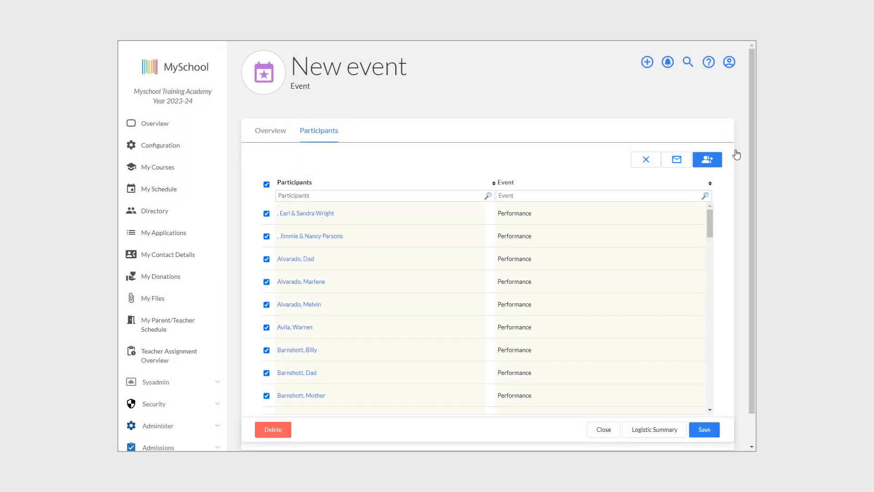
click(682, 160)
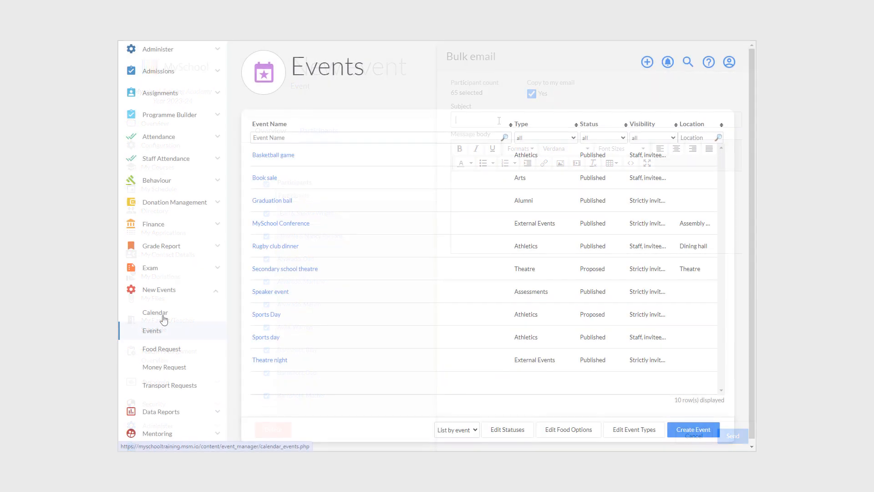
View the events calendar and move forward from the week of May 6 – 10, 2024.
click(193, 308)
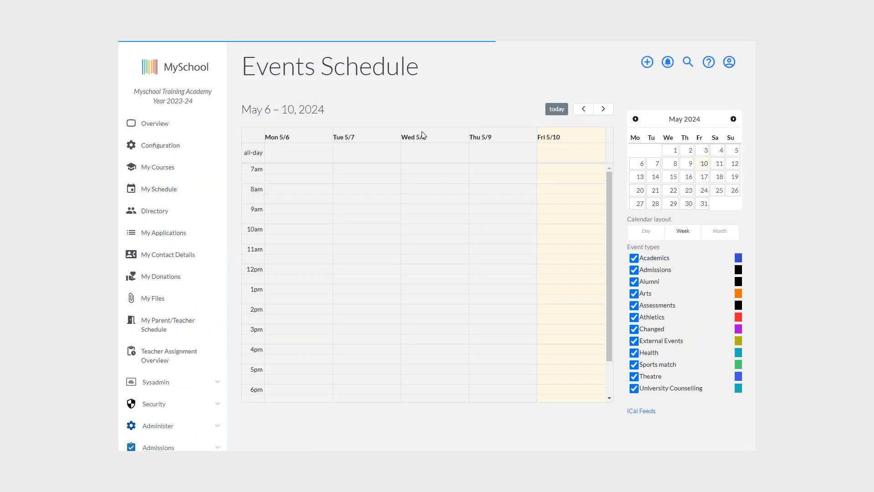
click(604, 110)
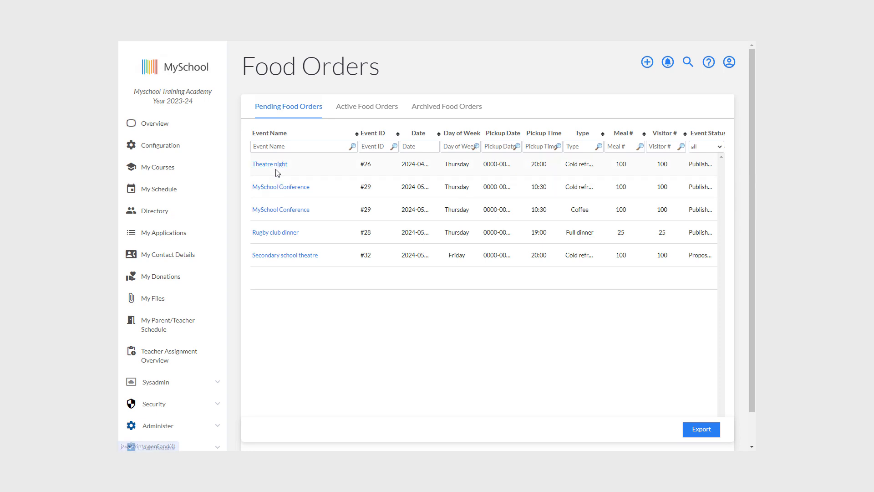
View the pending food order for Theatre night and the active transport order for Sports day.
click(271, 165)
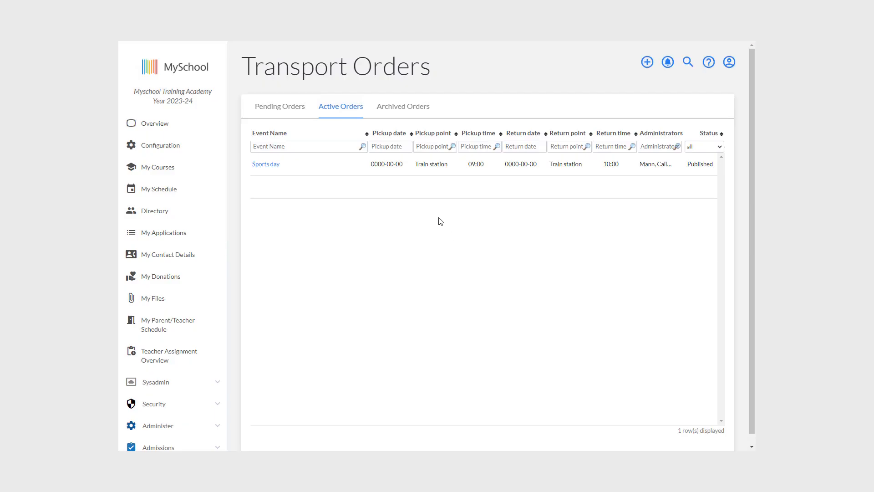
click(266, 165)
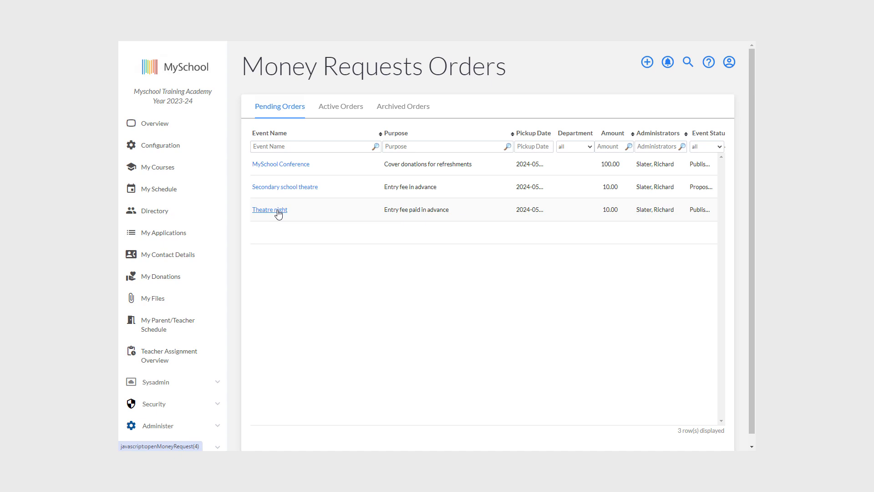
View the pending money request for Theatre night, close it and go to the transport requests.
click(279, 214)
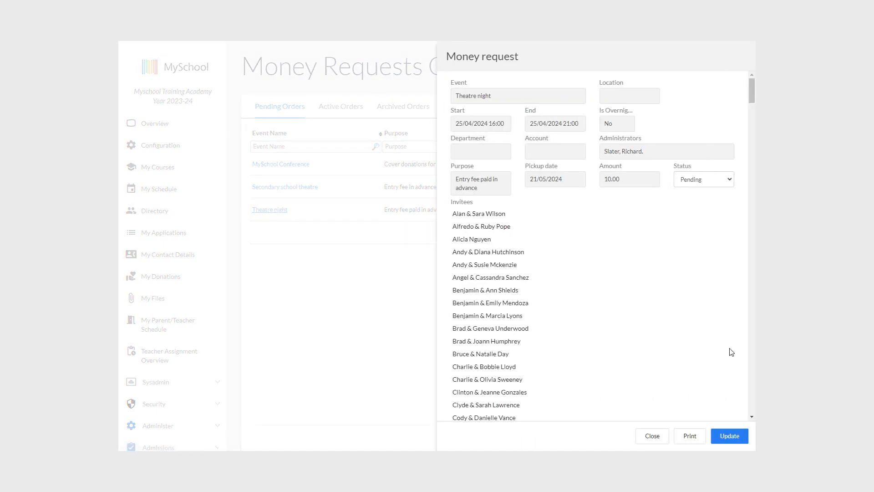
click(313, 324)
scroll(210, 334, down, 1)
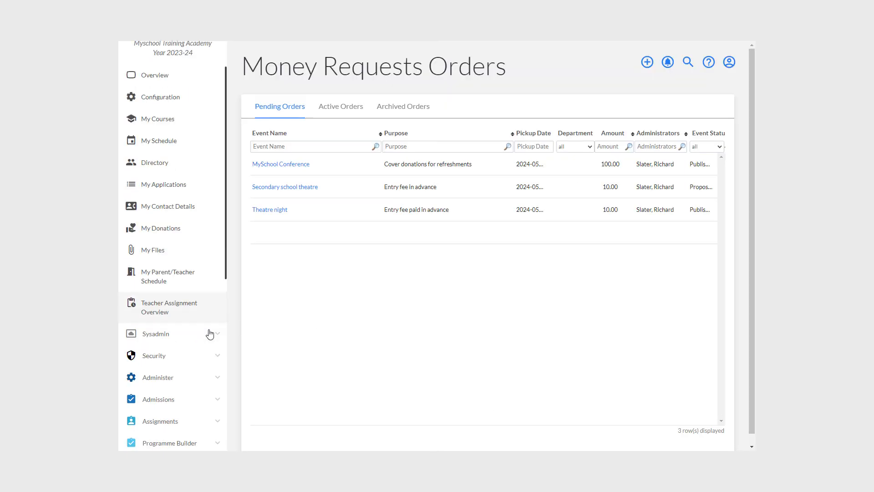
scroll(210, 333, down, 6)
click(178, 387)
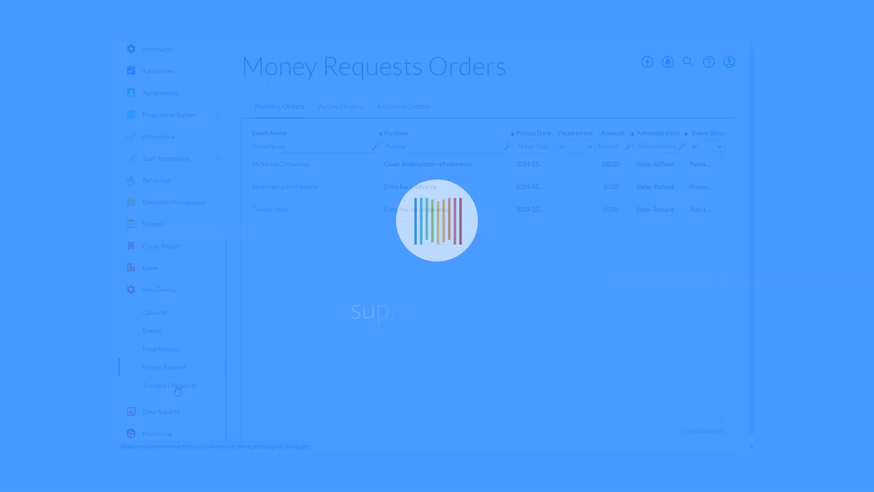